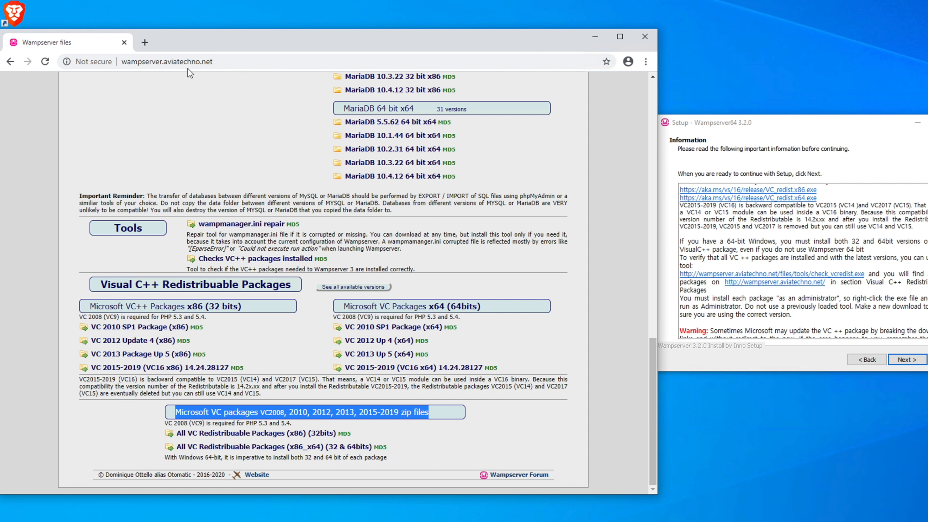
Examine the Wampserver files page down to the Visual C++ Redistributable Packages section and its zip file downloads
drag(215, 62, 103, 54)
scroll(268, 97, up, 15)
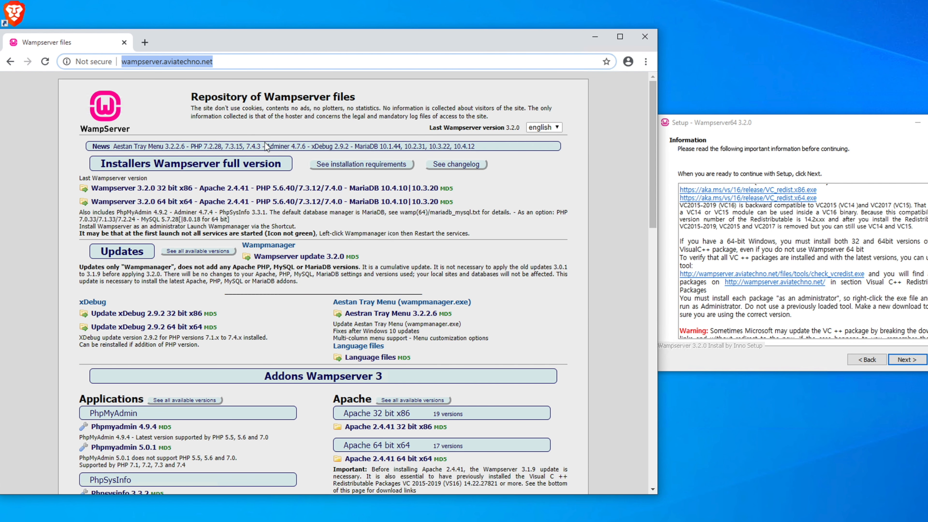
scroll(246, 169, down, 8)
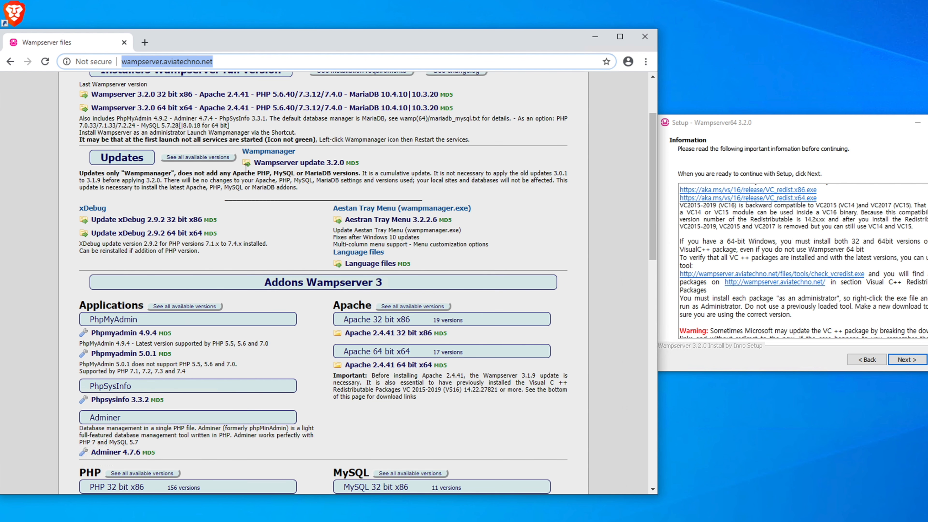
scroll(246, 169, down, 8)
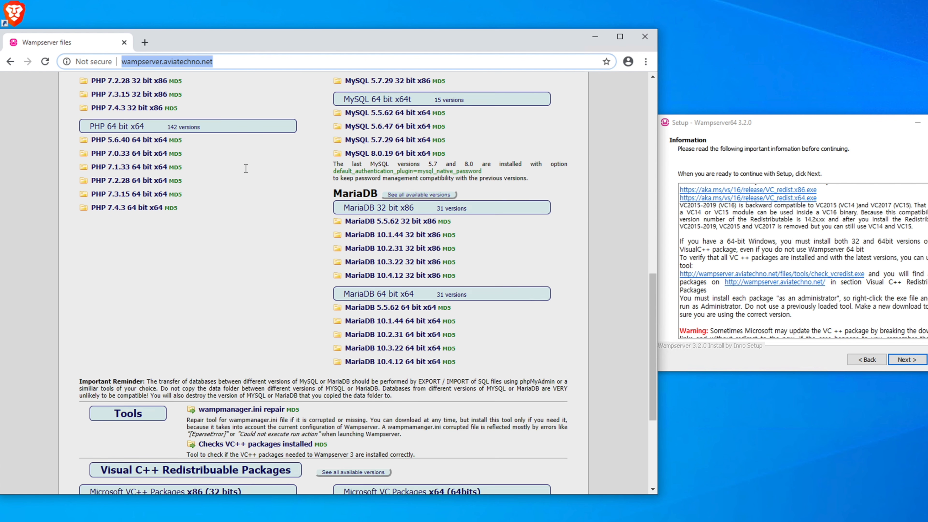
scroll(246, 168, down, 1)
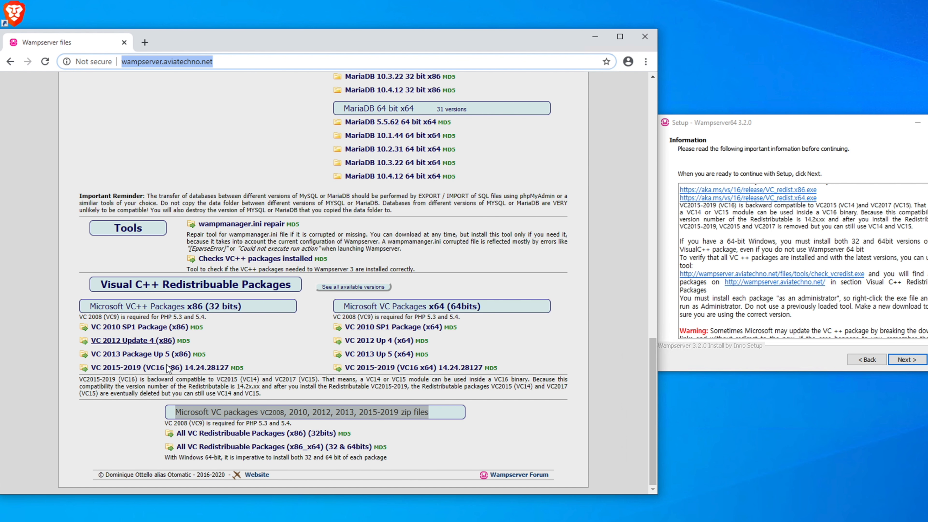
click(255, 422)
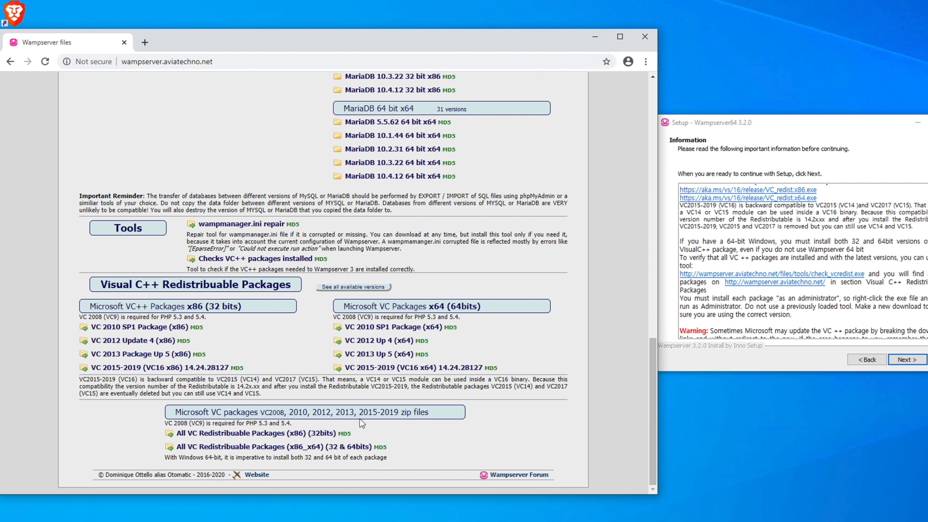
drag(438, 417, 182, 415)
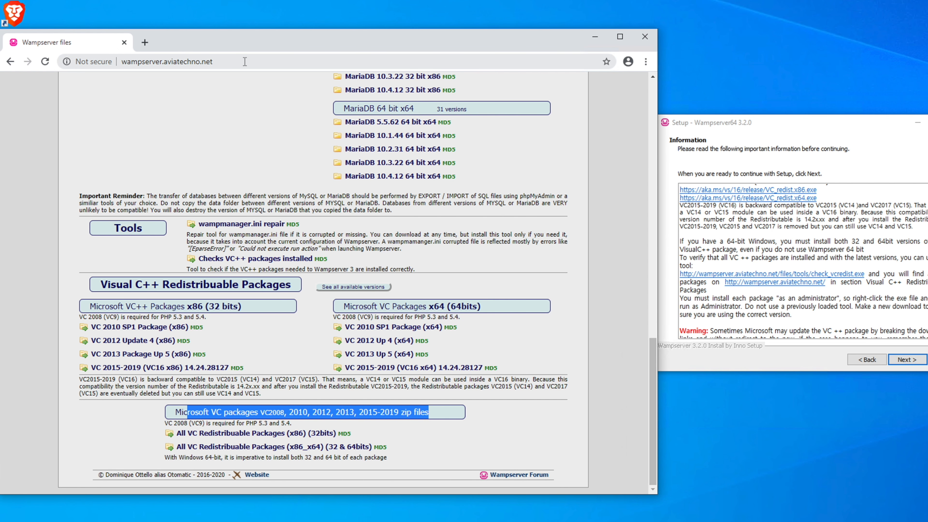
click(84, 57)
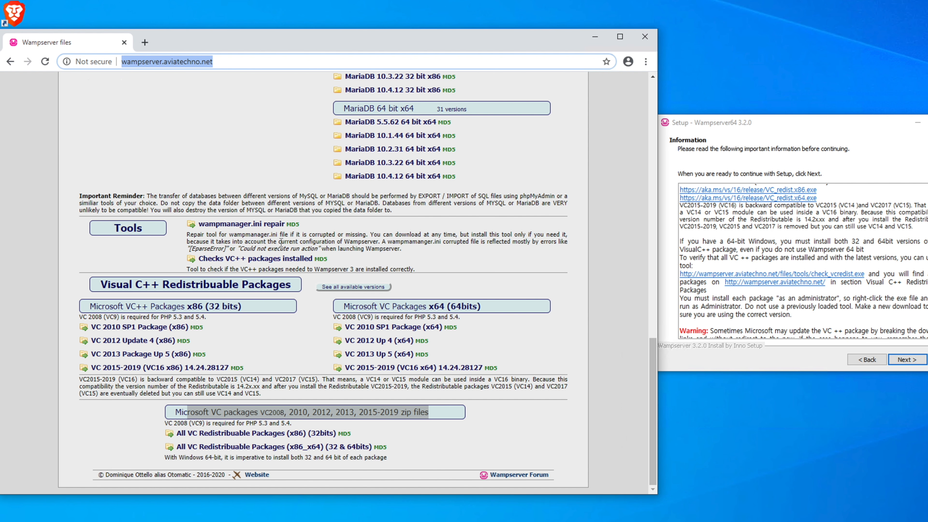
click(330, 186)
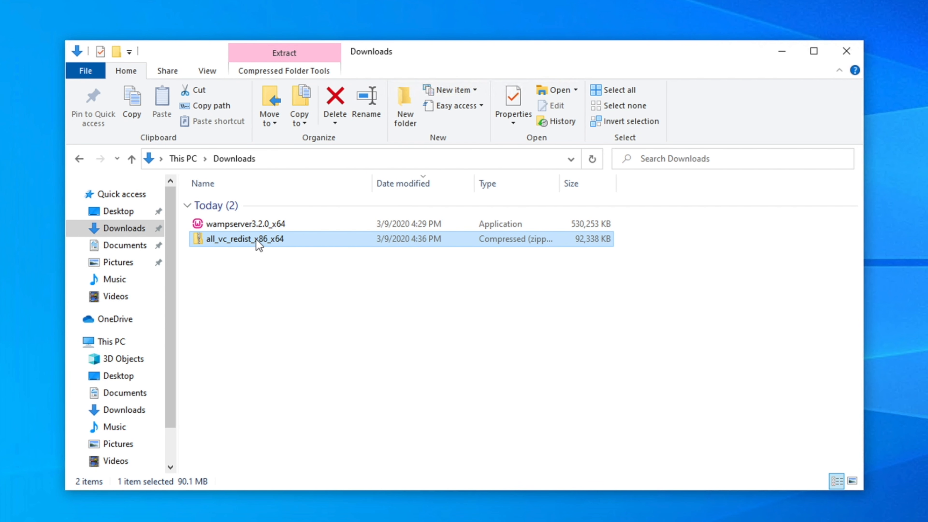
Switch to File Explorer and extract the all_vc_redist_x86_x64 archive into its own folder in Downloads
right_click(258, 241)
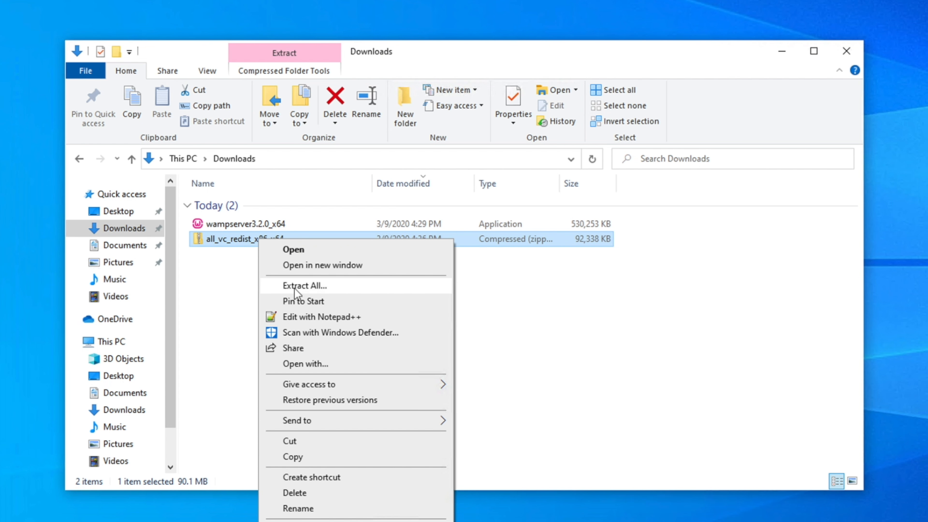
click(326, 289)
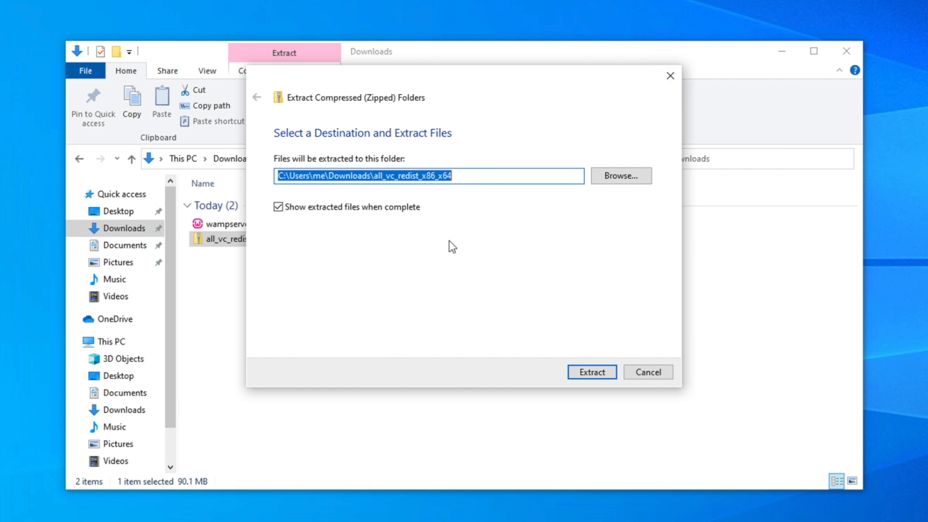
click(594, 373)
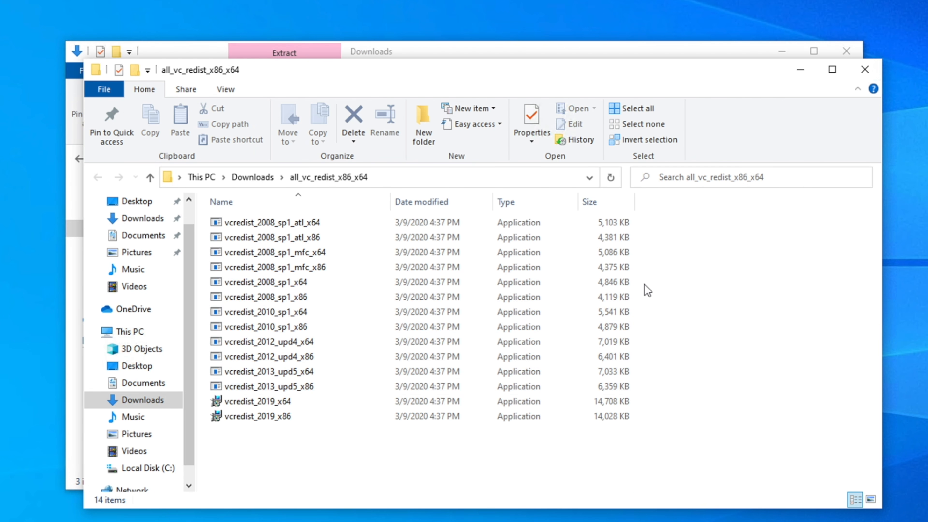
click(865, 70)
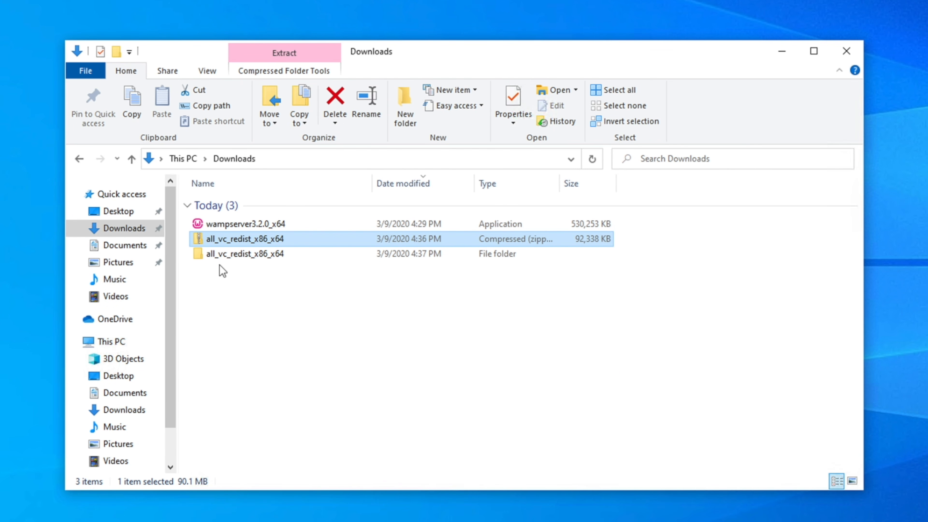
Open the extracted all_vc_redist_x86_x64 folder and look over the installers it contains
click(271, 239)
click(317, 287)
double_click(213, 258)
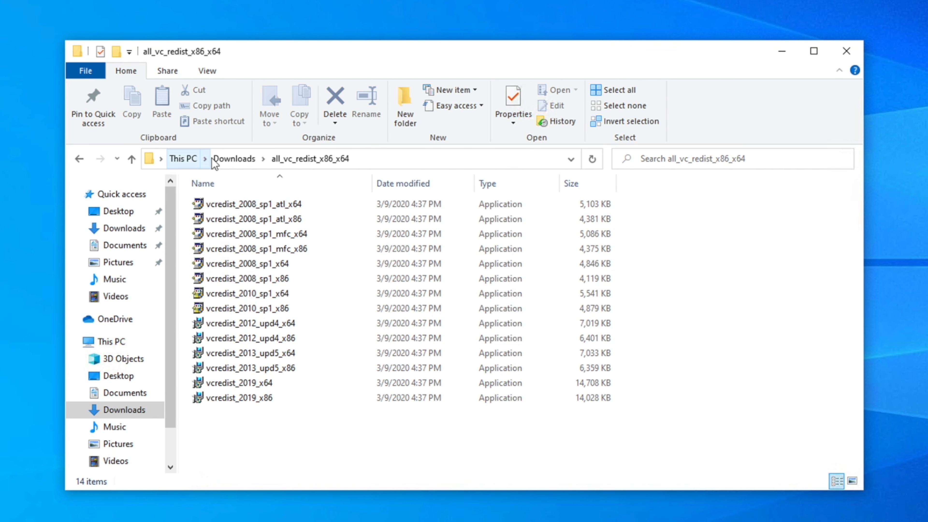
drag(688, 434, 174, 182)
click(763, 344)
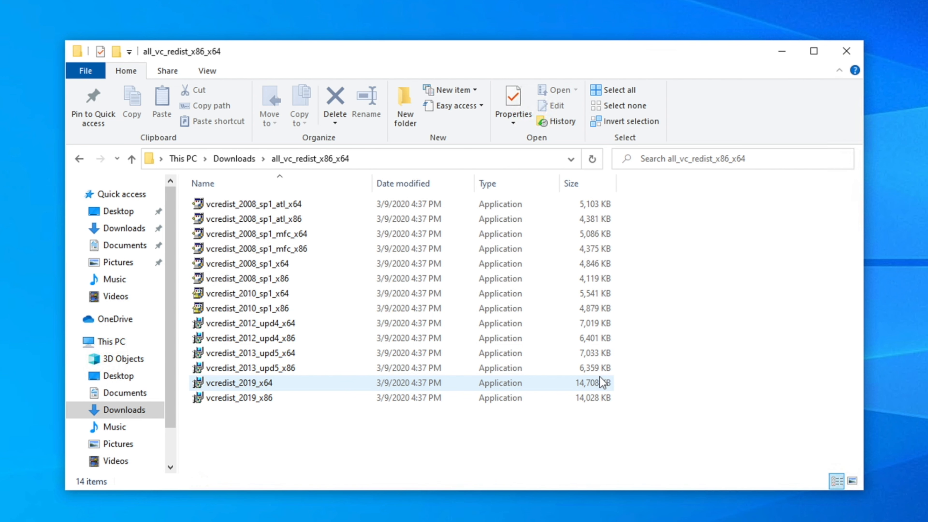
Install the vcredist_2008_sp1_atl_x64 and vcredist_2008_sp1_atl_x86 packages
click(240, 207)
click(270, 308)
double_click(211, 205)
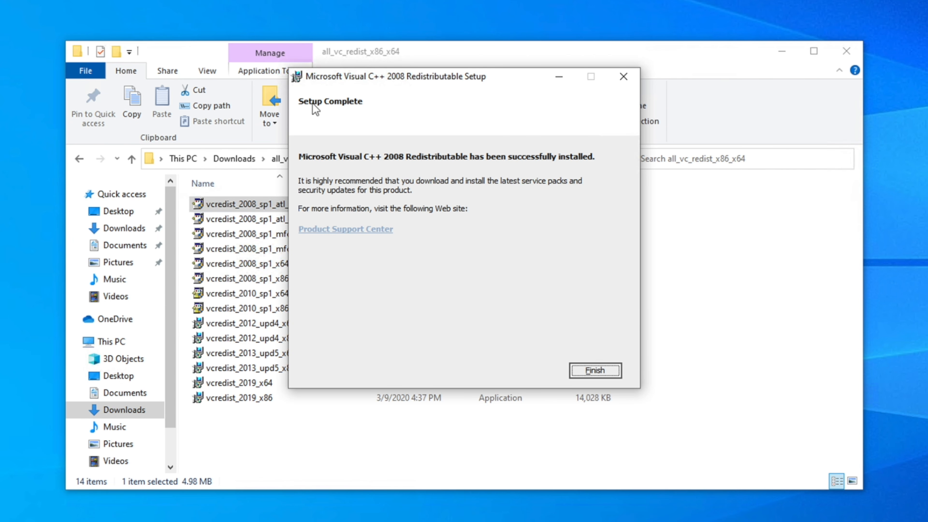
key(Return)
key(Down)
double_click(296, 218)
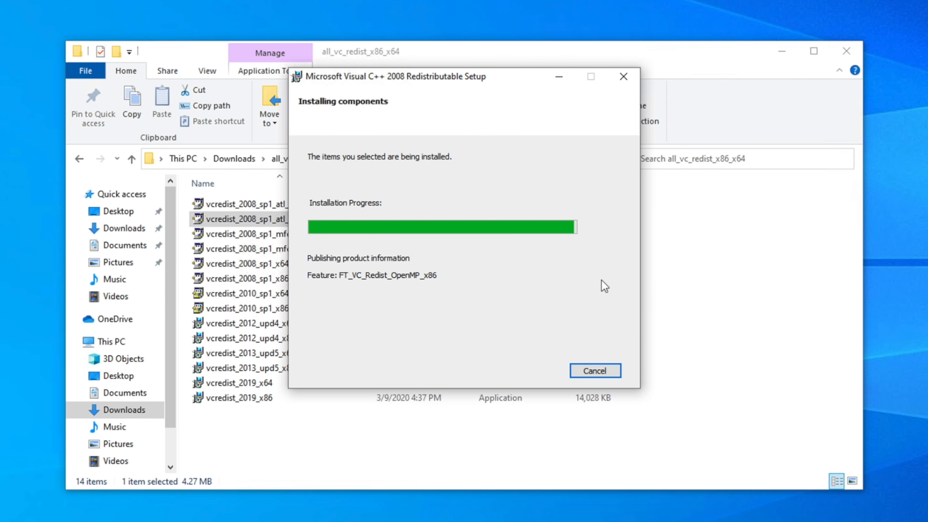
key(Return)
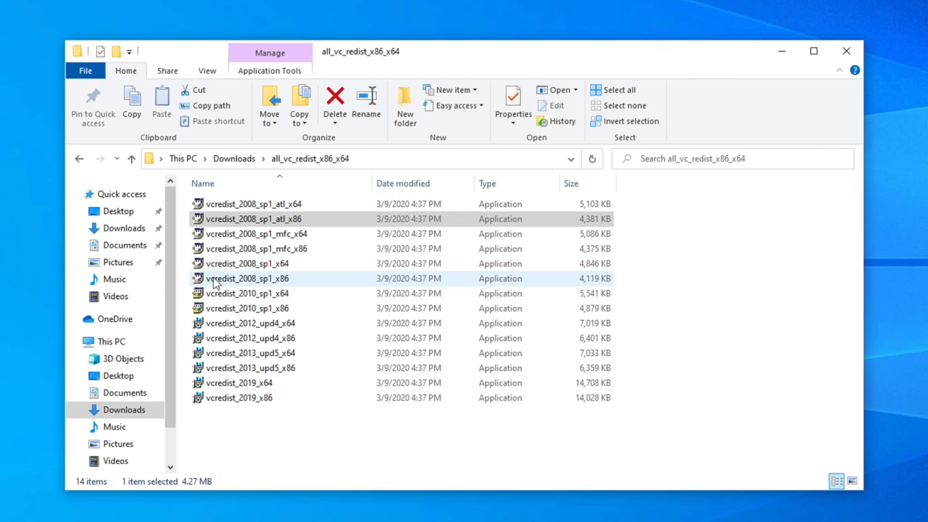
Install the vcredist_2008_sp1_mfc_x64 and vcredist_2008_sp1_mfc_x86 packages
key(Down)
key(Return)
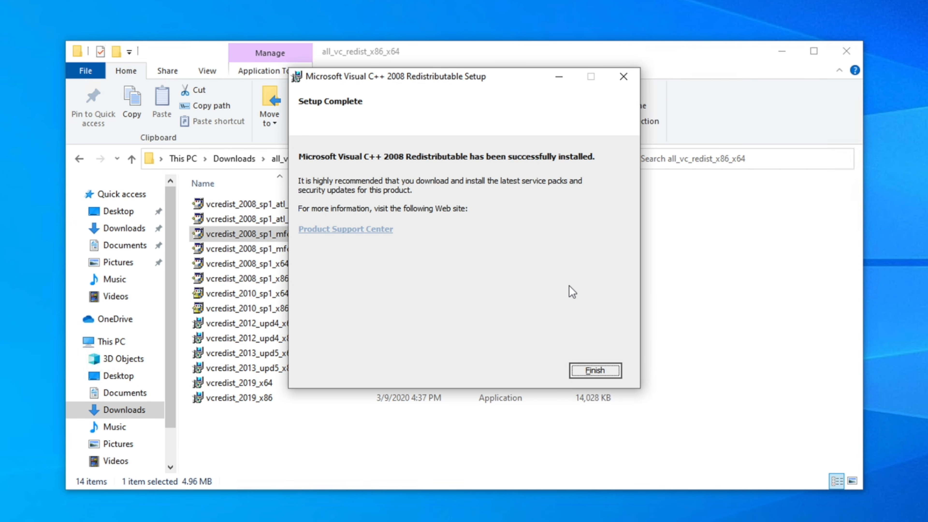
key(Return)
key(Down)
key(Return)
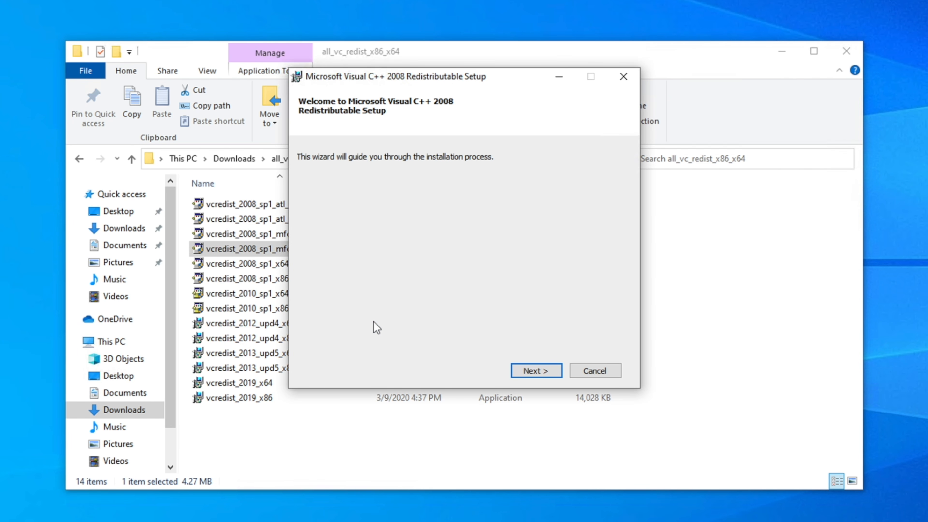
Install vcredist_2008_sp1_x64 and vcredist_2008_sp1_x86, accepting the license terms
key(Return)
key(Return)
key(Down)
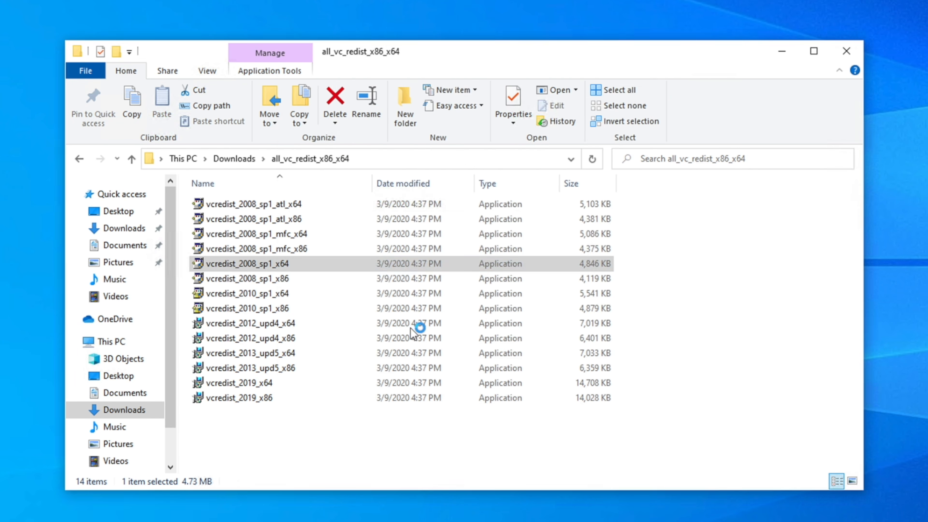
key(Return)
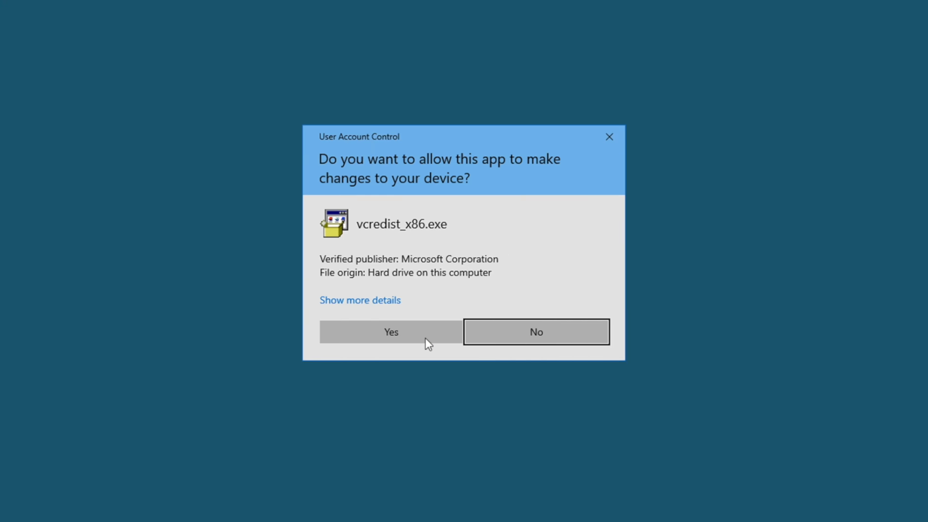
click(429, 344)
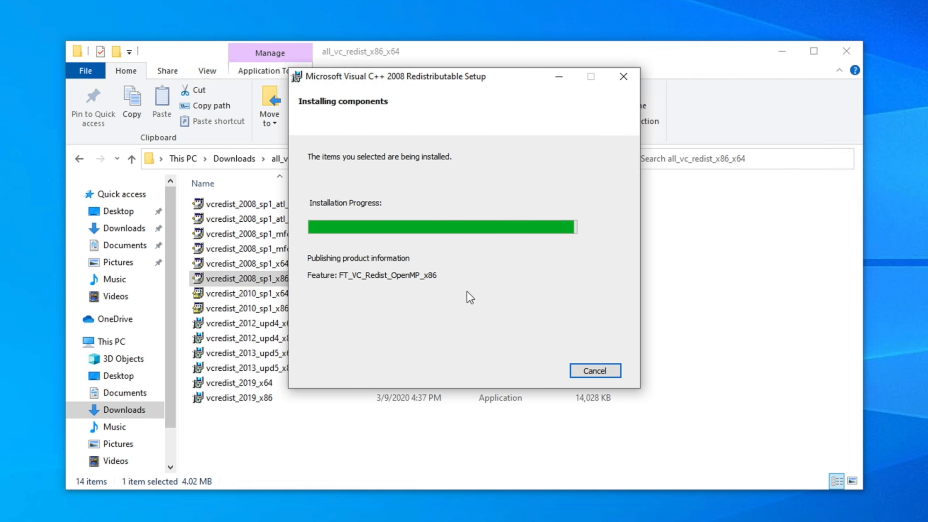
key(Return)
Install the 2010 SP1 and 2012 Update 4 Visual C++ redistributables in both x64 and x86 versions
key(Down)
key(Return)
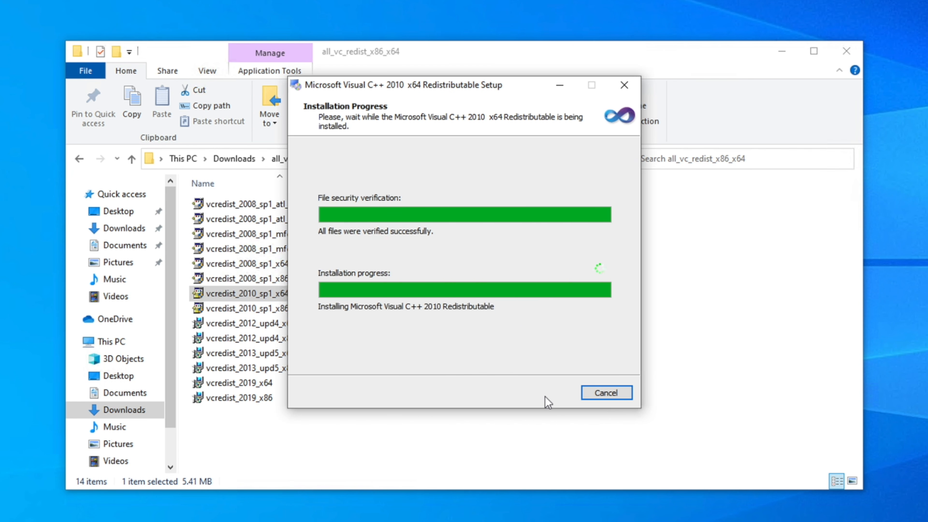
key(Down)
key(Return)
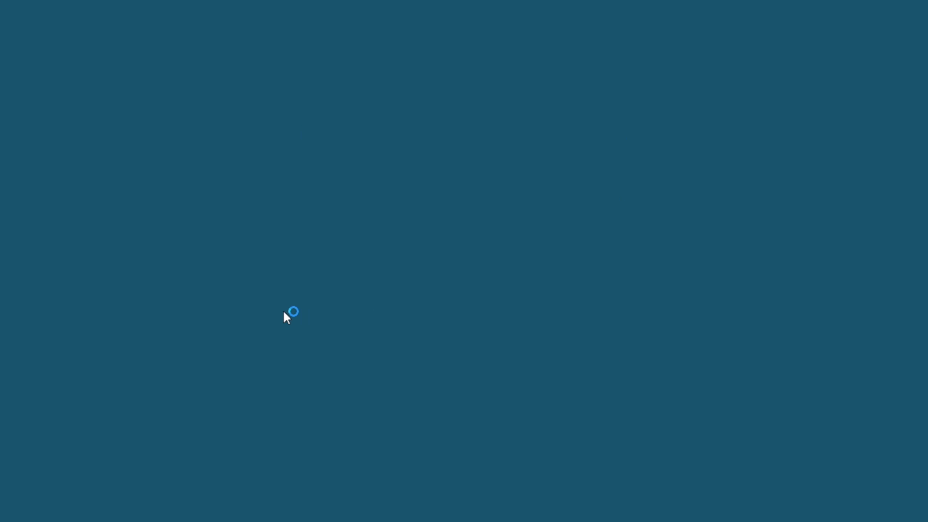
key(Down)
key(Return)
key(Down)
key(Return)
Install the 2013 Update 5 and 2019 Visual C++ redistributables in both x64 and x86 versions
key(Down)
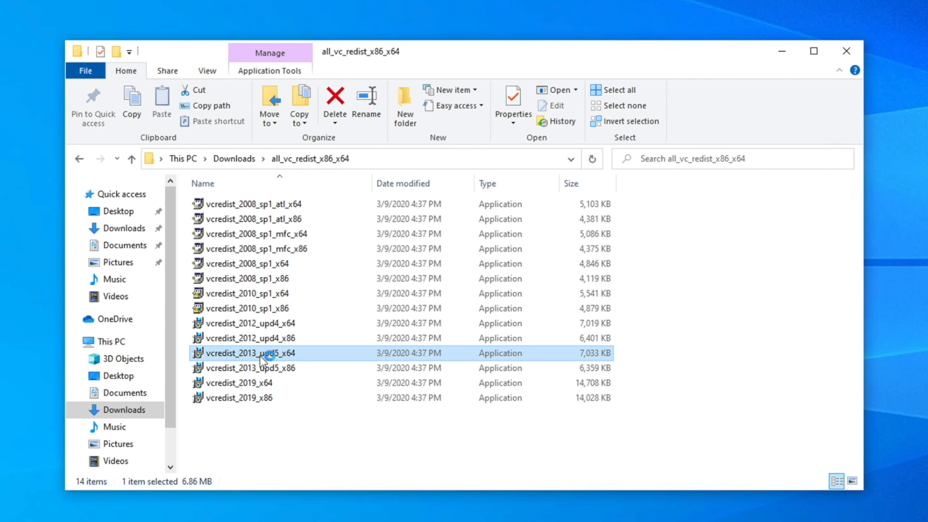
key(Return)
key(Return)
key(Down)
key(Return)
key(Down)
key(Return)
click(421, 295)
key(Down)
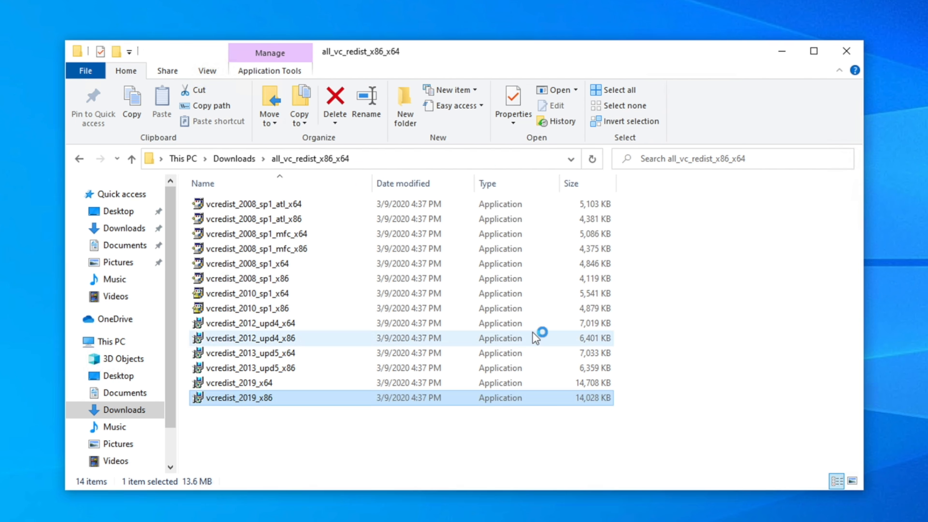
key(Return)
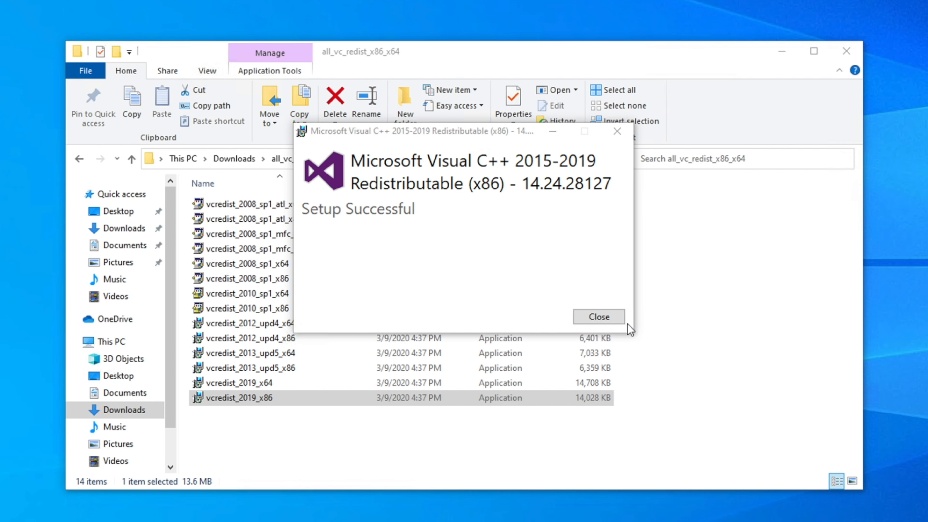
key(Return)
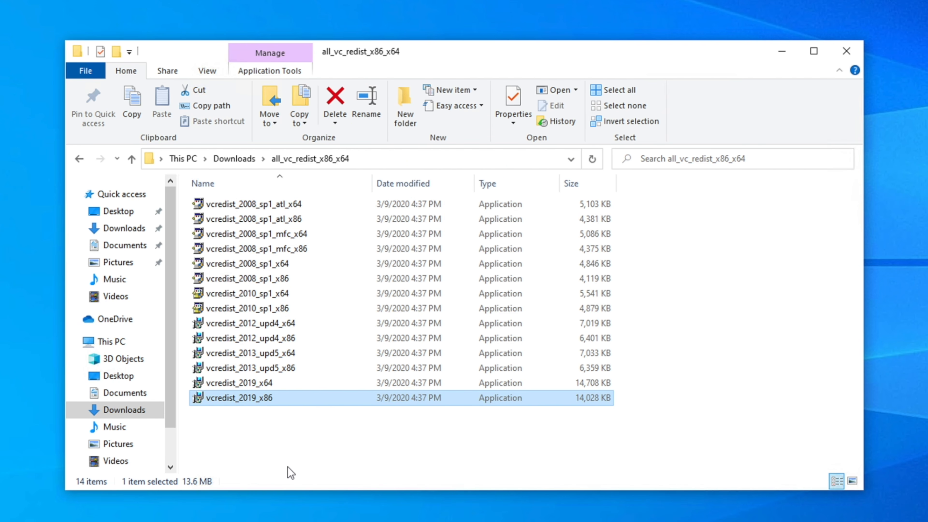
Run wampserver3.2.0_x64 from the Downloads folder as administrator, with English as the setup language
click(124, 411)
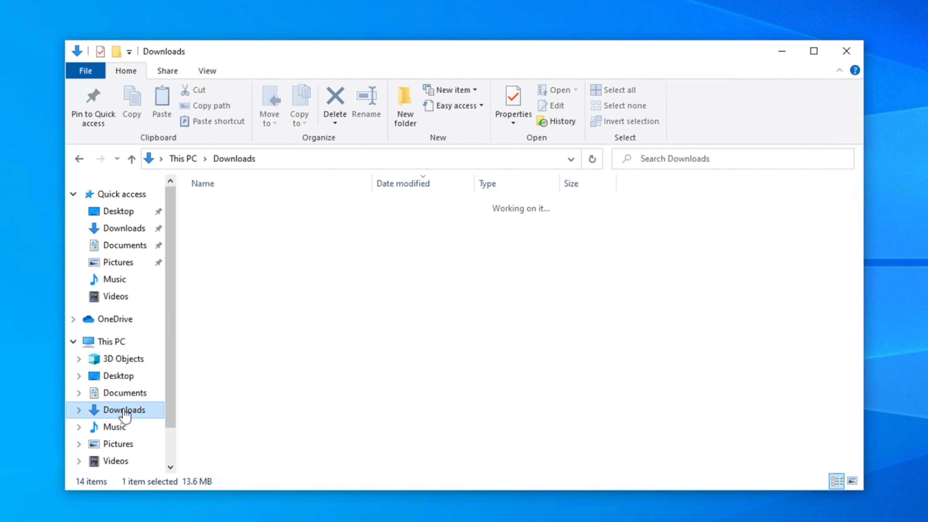
click(237, 242)
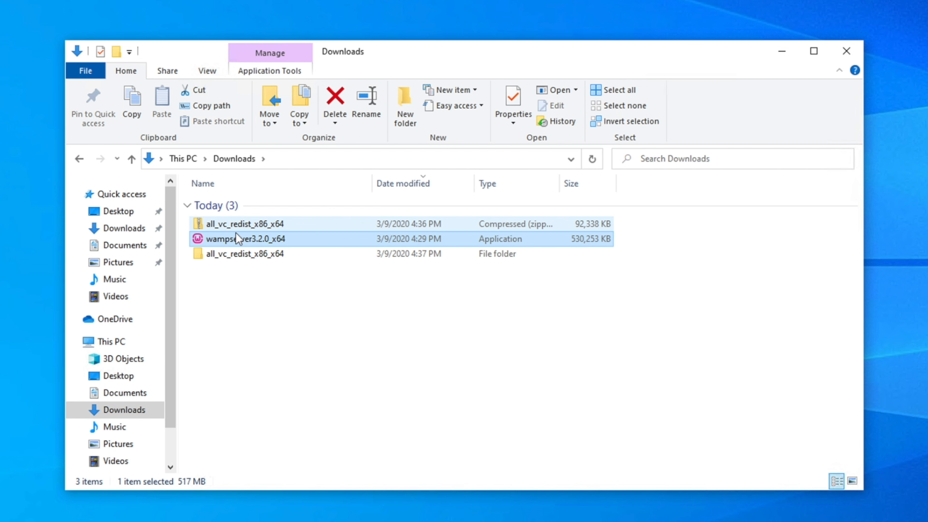
right_click(244, 238)
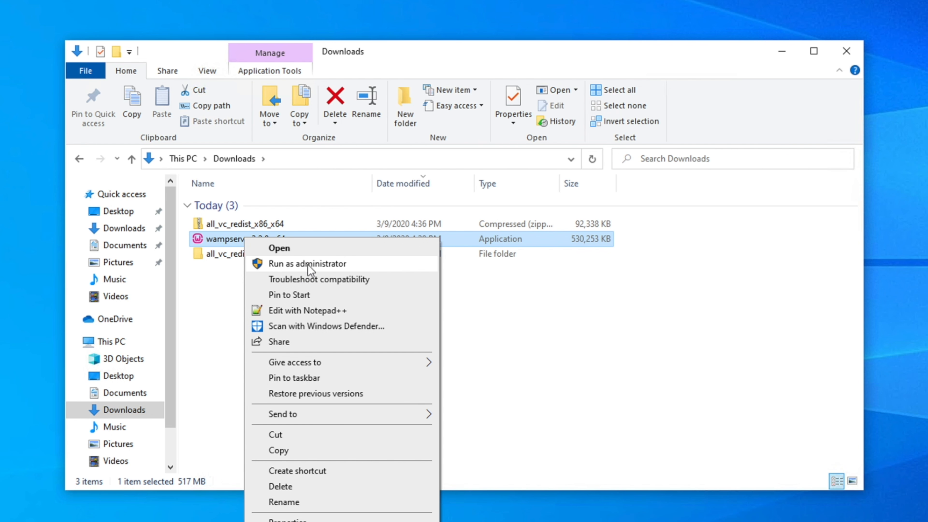
click(344, 265)
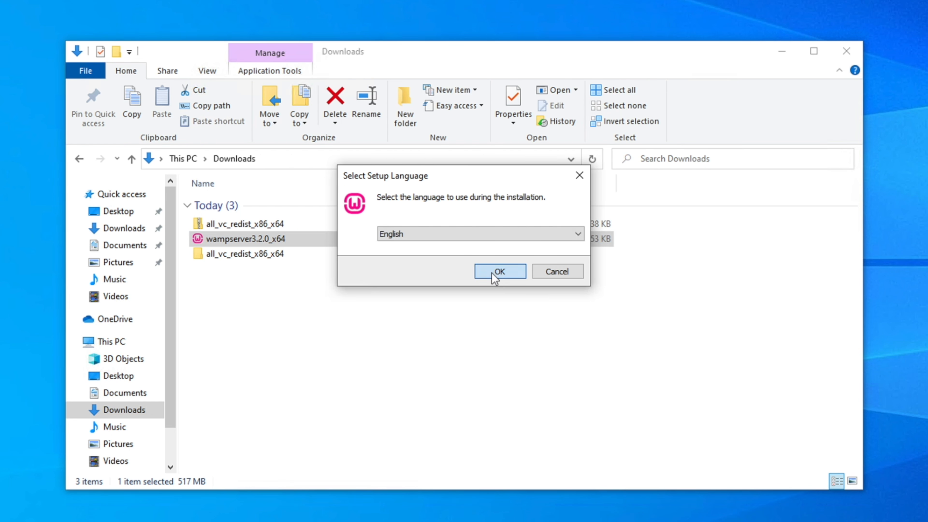
click(496, 273)
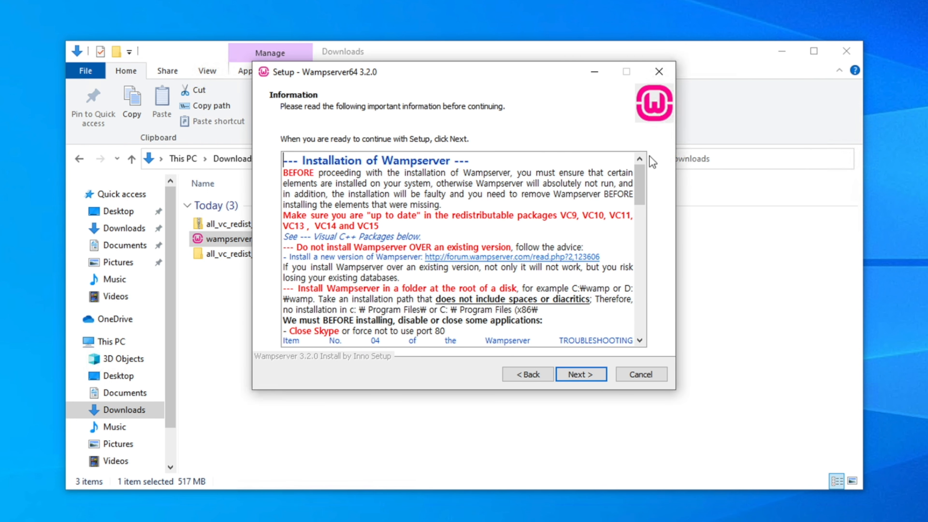
Proceed through the Wampserver64 setup, keeping c:\wamp64 as the destination folder
click(589, 374)
click(589, 374)
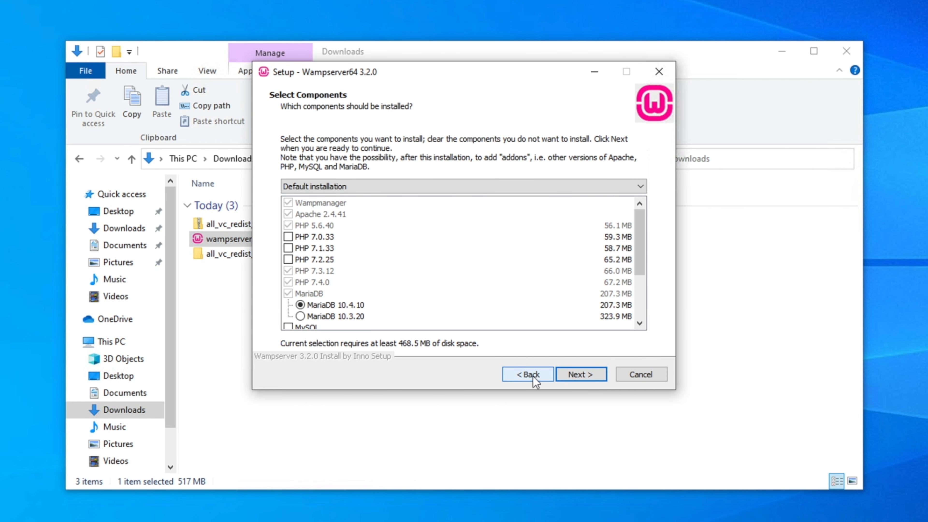
click(531, 375)
drag(292, 189, 329, 188)
click(330, 190)
click(621, 190)
click(551, 331)
click(289, 191)
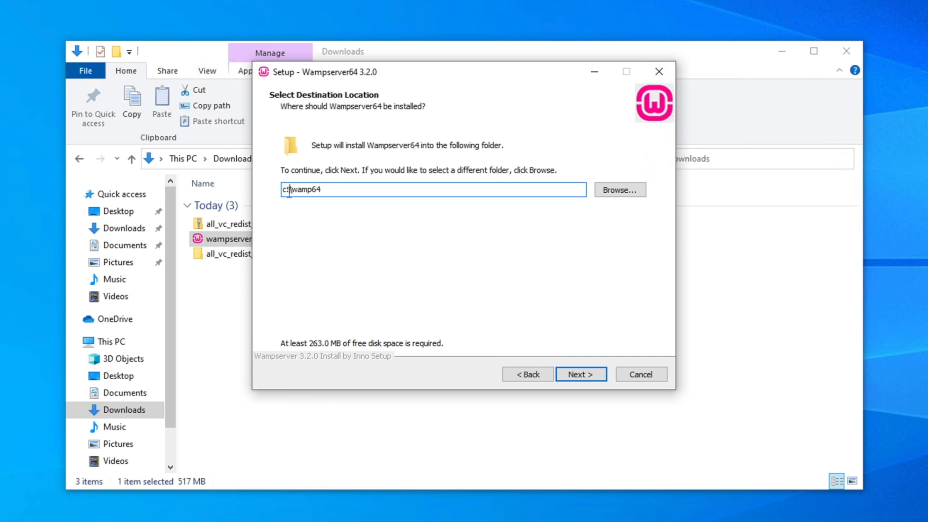
click(582, 375)
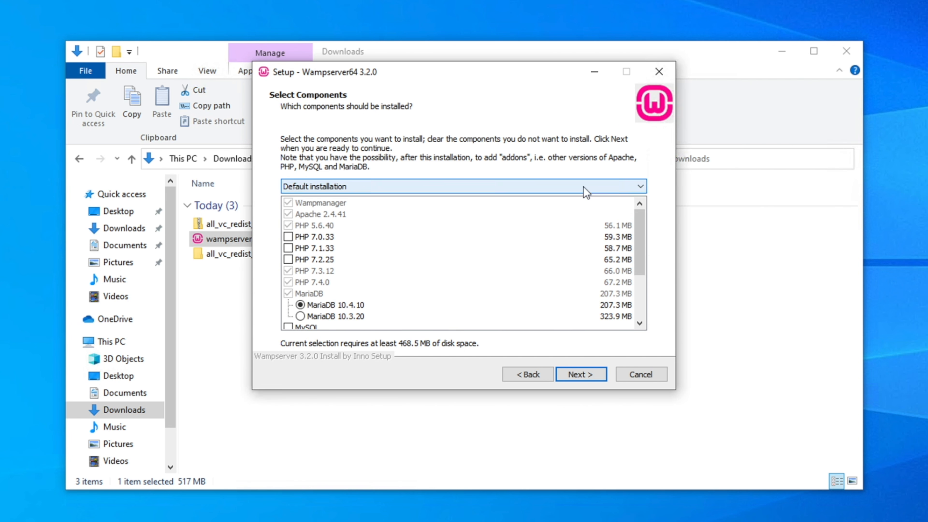
Look over the component list and keep the Default installation selection with MariaDB 10.4.10
click(647, 280)
drag(647, 279, 647, 238)
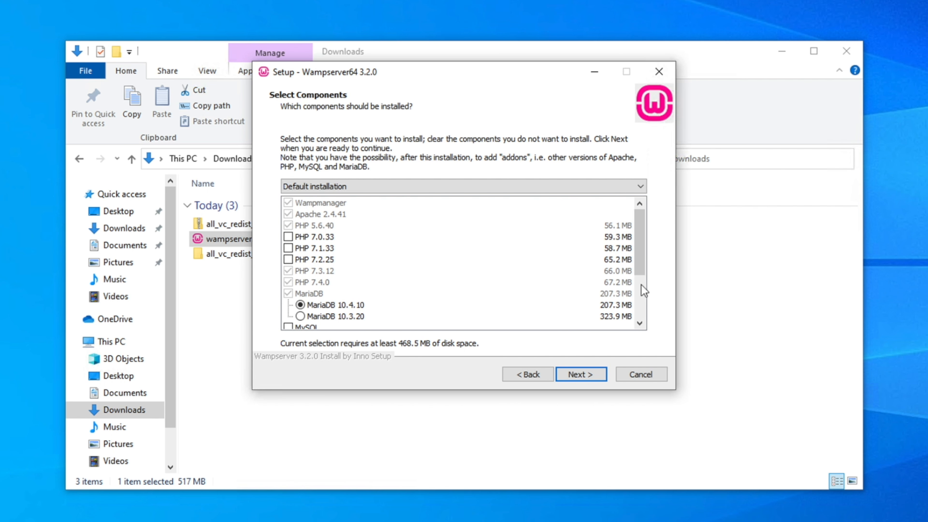
click(584, 375)
Keep Wampserver64 as the Start Menu folder name, placed under Programs
click(628, 190)
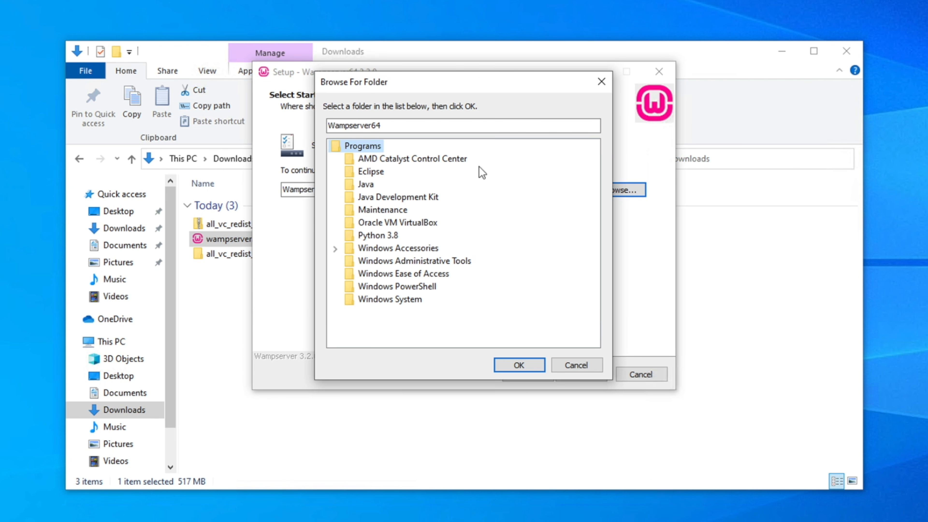
click(536, 367)
click(590, 375)
Review the destination, setup type and components in the installation summary, and start the Wampserver64 installation
mouse_move(639, 195)
mouse_down()
mouse_move(631, 219)
mouse_move(631, 194)
mouse_up()
drag(290, 168, 416, 170)
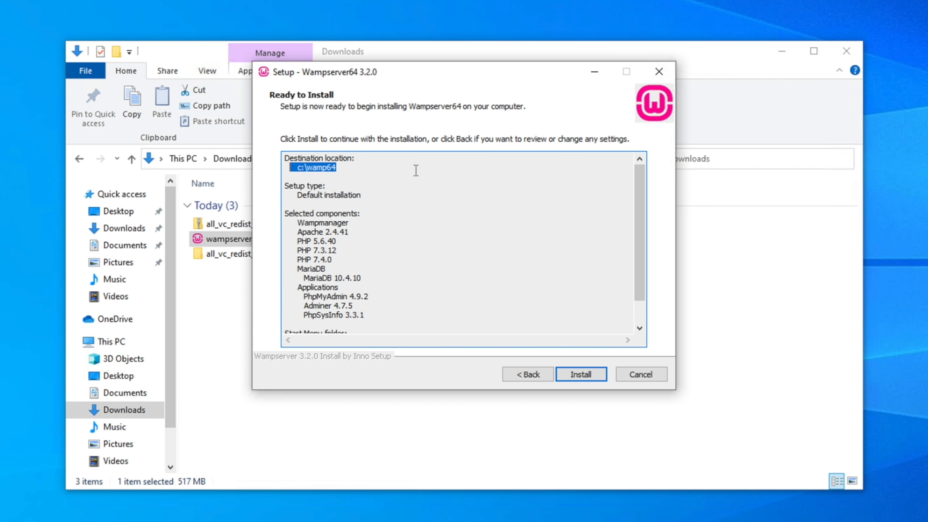
drag(302, 196, 369, 205)
scroll(355, 208, down, 1)
click(581, 375)
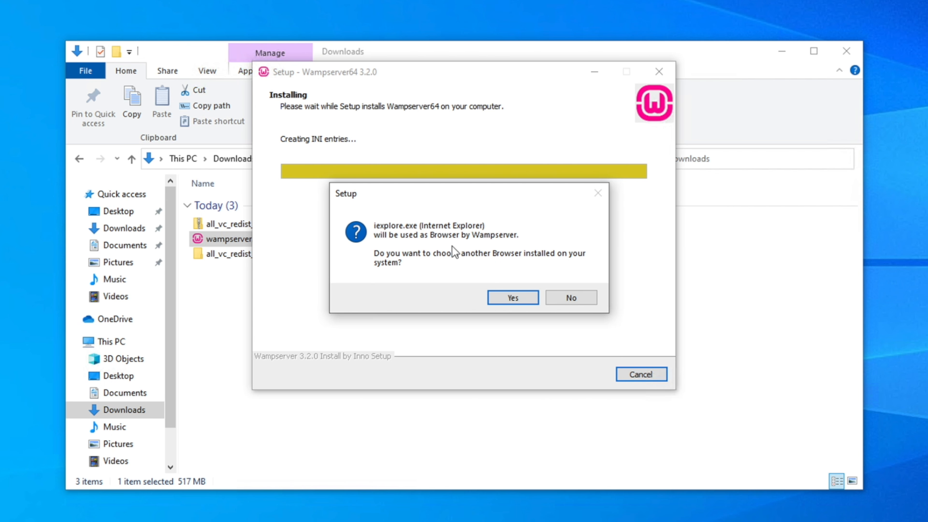
Choose chrome from Program Files (x86)\Google\Chrome\Application as Wampserver's browser instead of Internet Explorer
click(514, 297)
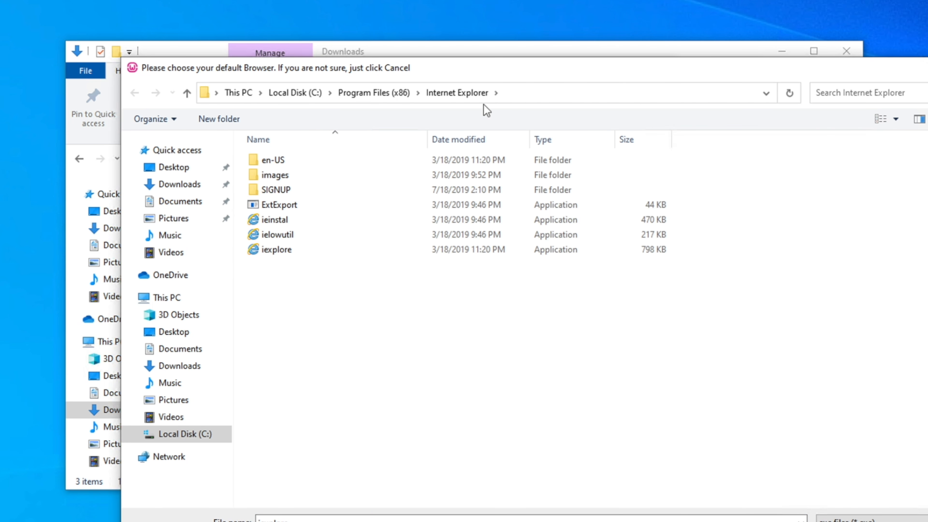
click(395, 102)
double_click(275, 204)
double_click(272, 161)
double_click(278, 161)
click(503, 209)
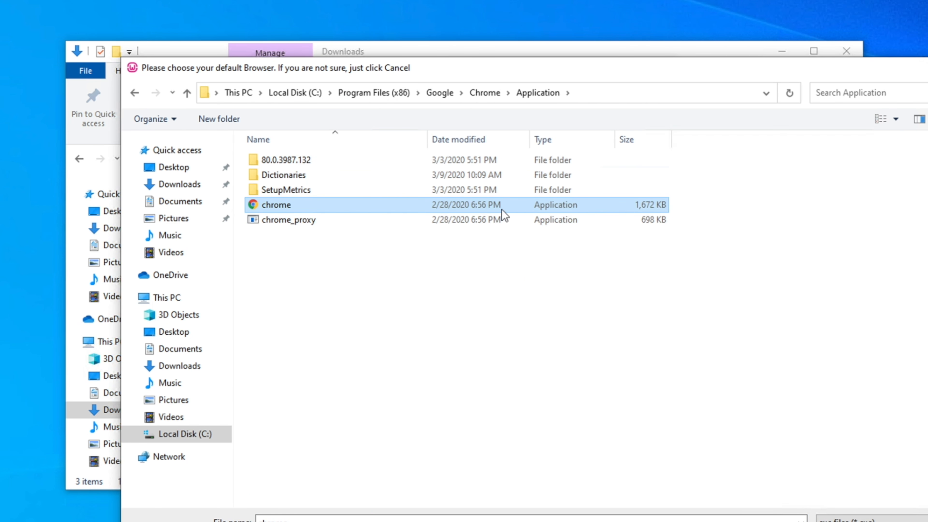
key(Return)
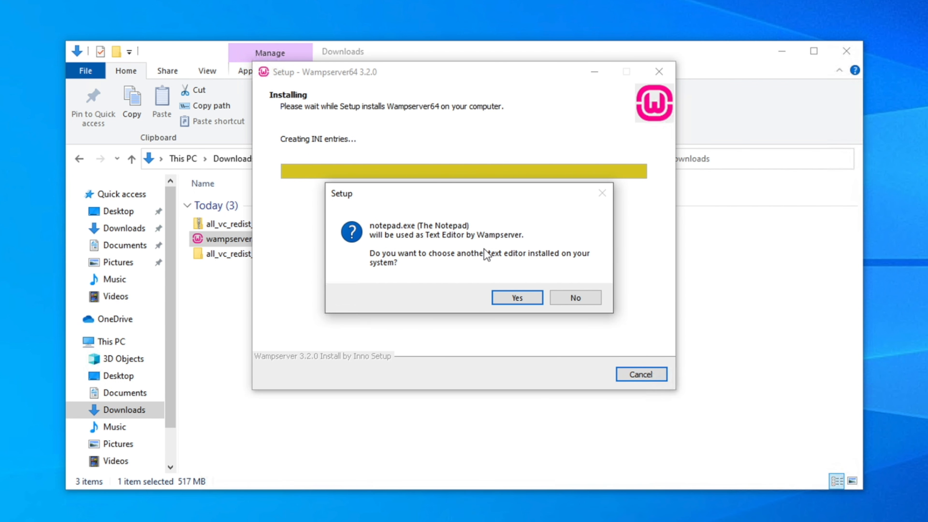
Keep Notepad as Wampserver's text editor and complete the setup wizard
click(589, 301)
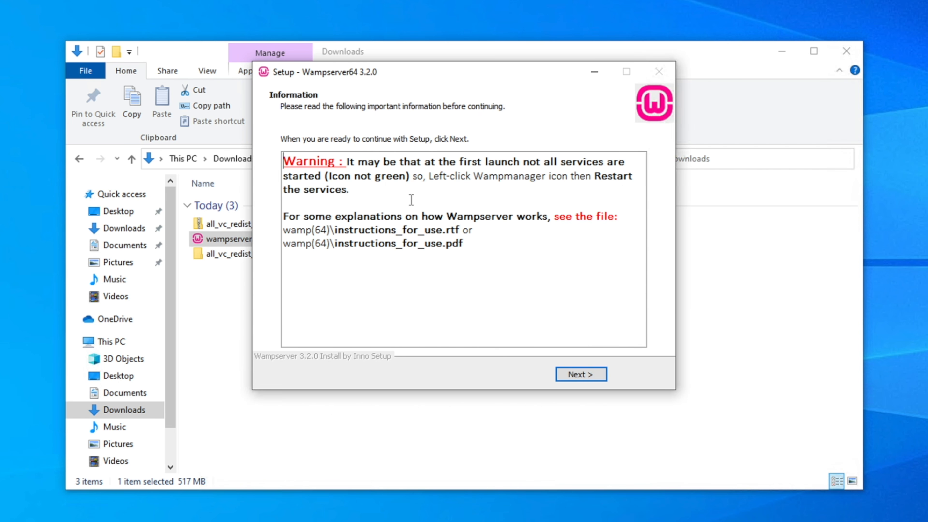
click(587, 374)
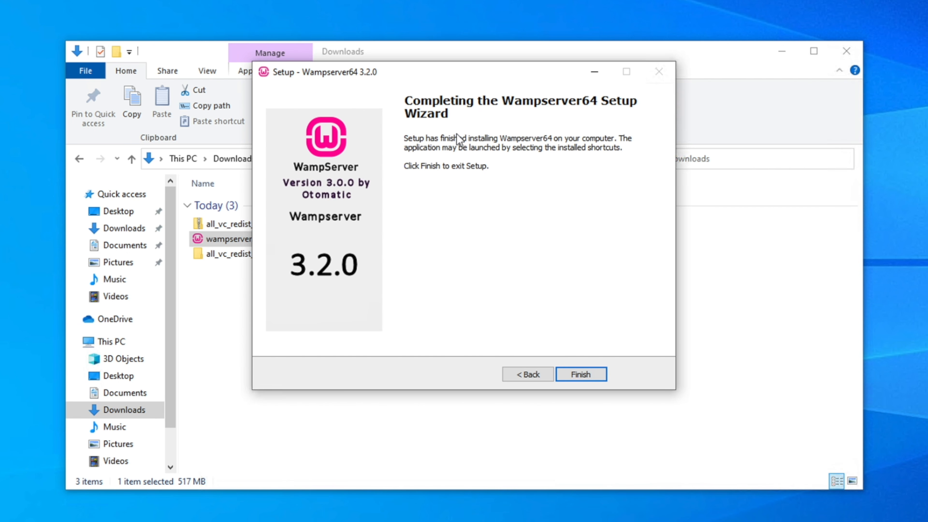
click(580, 379)
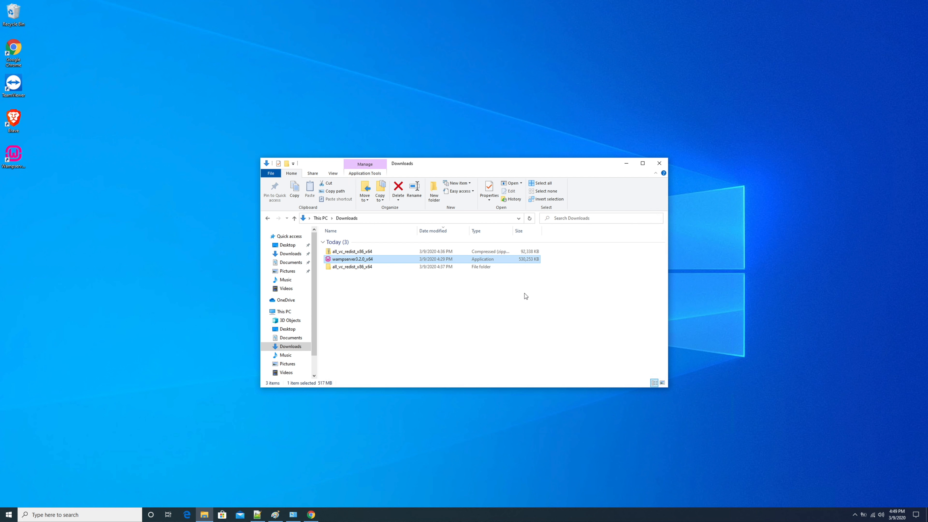
Close the Downloads folder, find Wampserver with the Windows search term "wamp", and launch it, allowing wampmanager.exe to make changes
click(659, 165)
click(48, 513)
text(wamp)
click(66, 326)
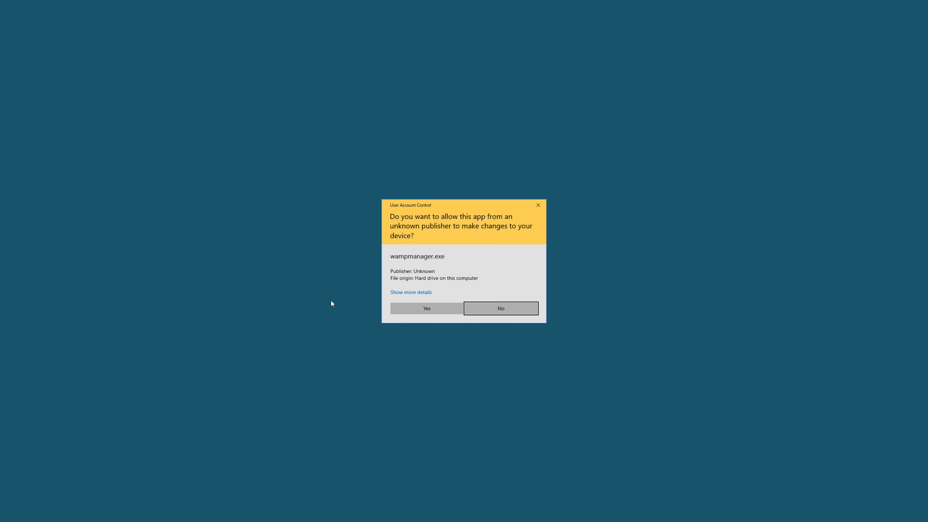
click(426, 309)
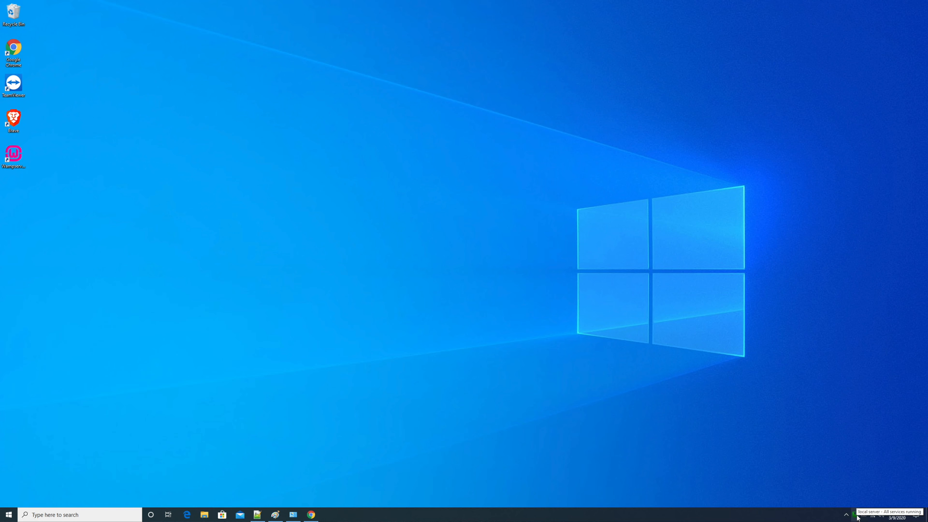
Open Wampserver's localhost homepage in the browser and check the server configuration, including the PHP version
click(856, 516)
click(868, 421)
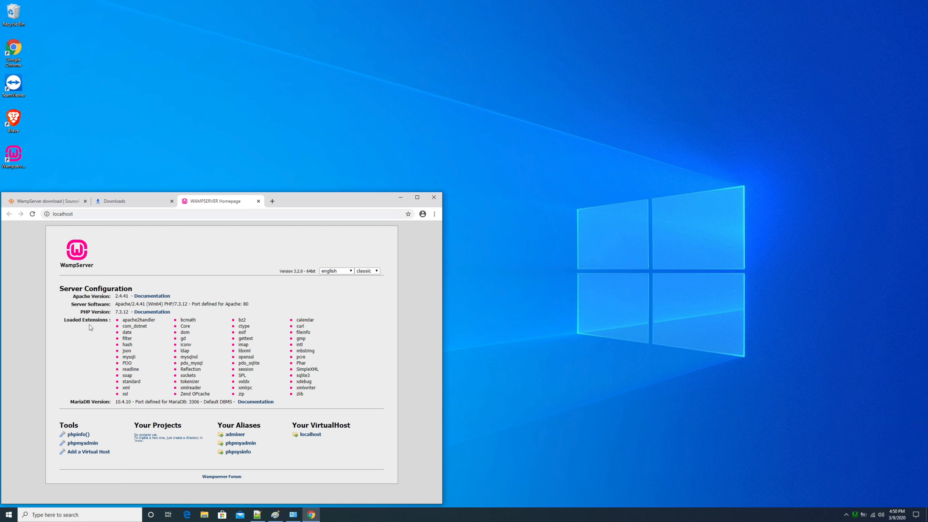
drag(61, 292, 128, 289)
click(114, 308)
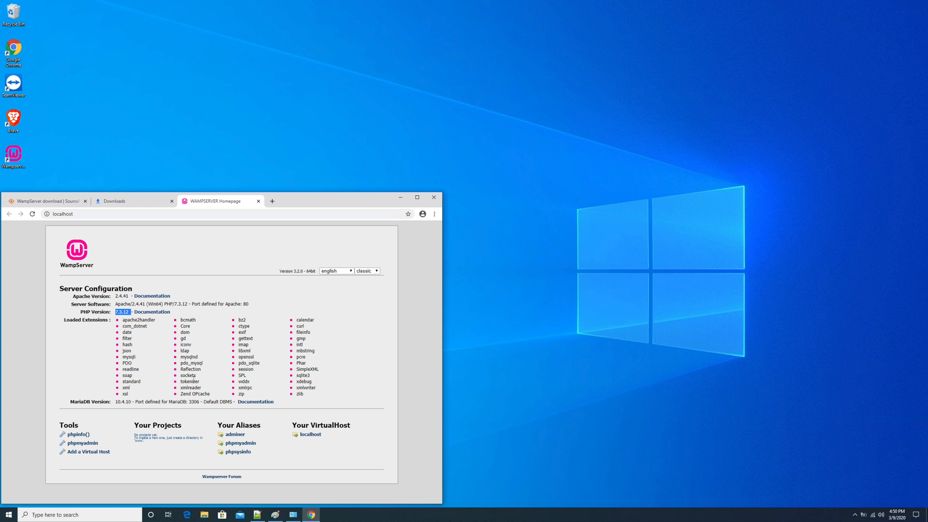
Open phpMyAdmin from the tools listed on the WampServer homepage
click(85, 444)
key(super)
click(290, 305)
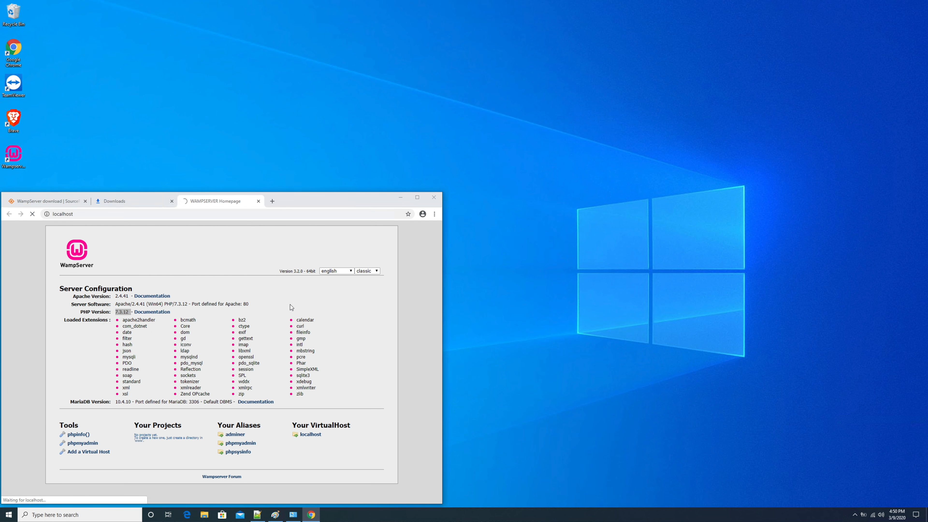